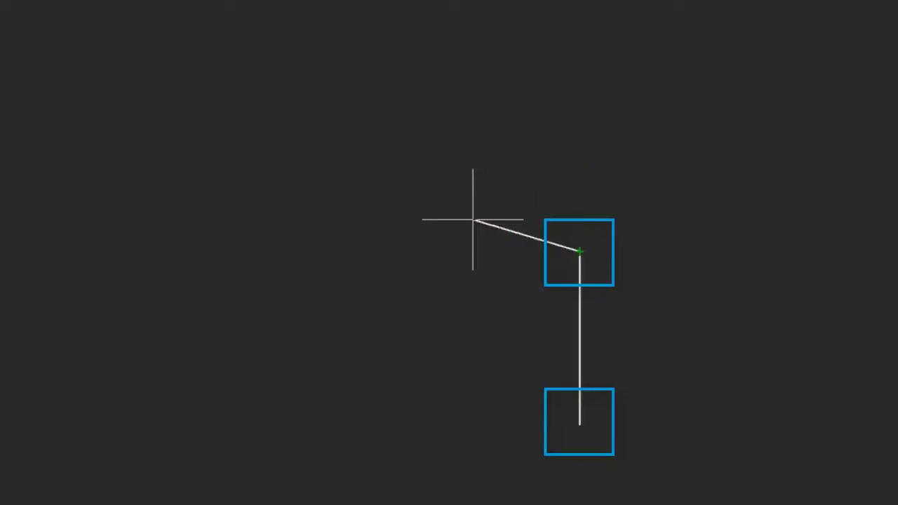
Step: Place the next corner of the L-shaped polyline and bring up its continuation options
click(329, 251)
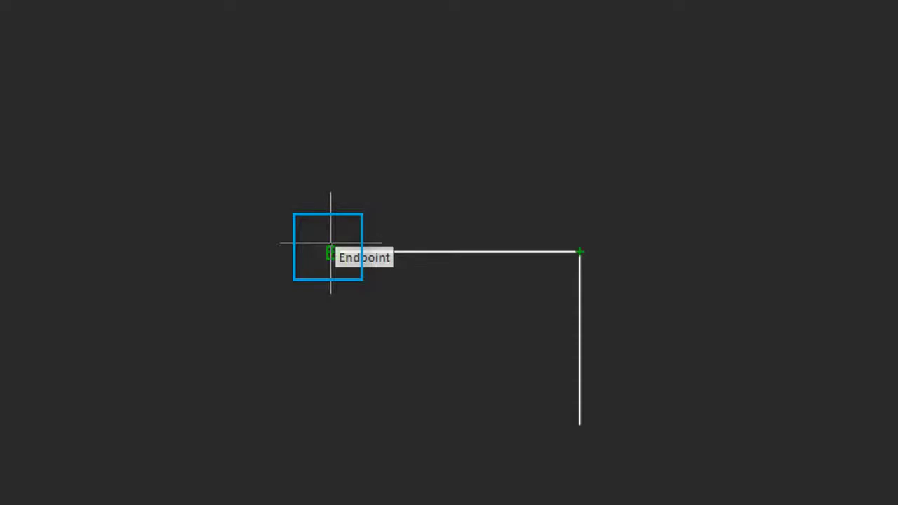
right_click(331, 244)
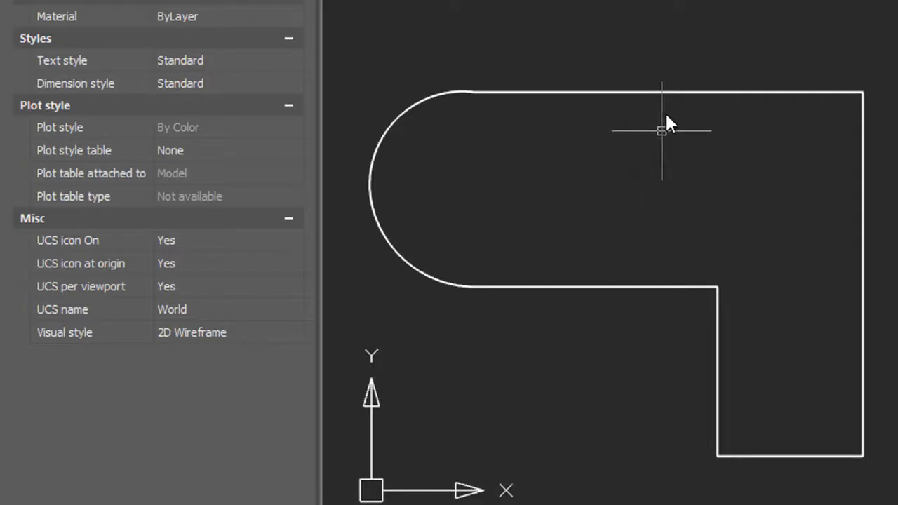
Step: Widen the outline's global width to 50, then return it to 1
click(700, 91)
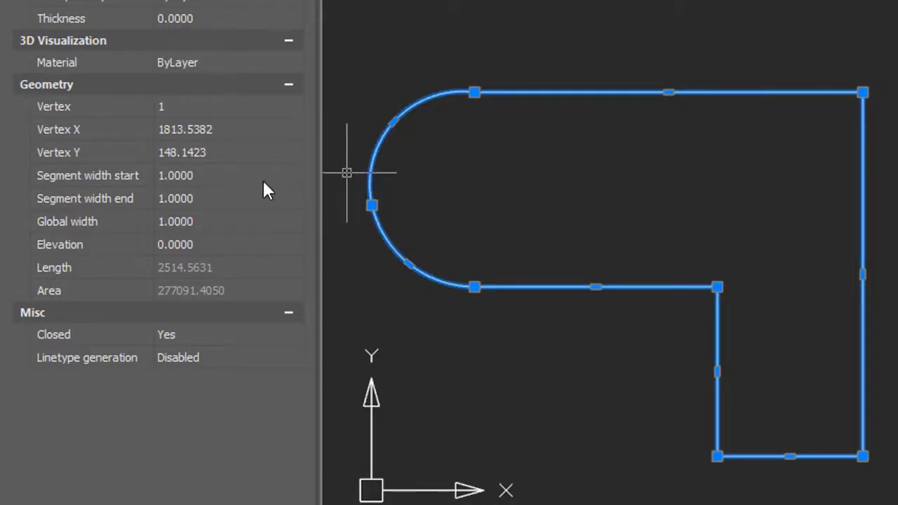
click(239, 221)
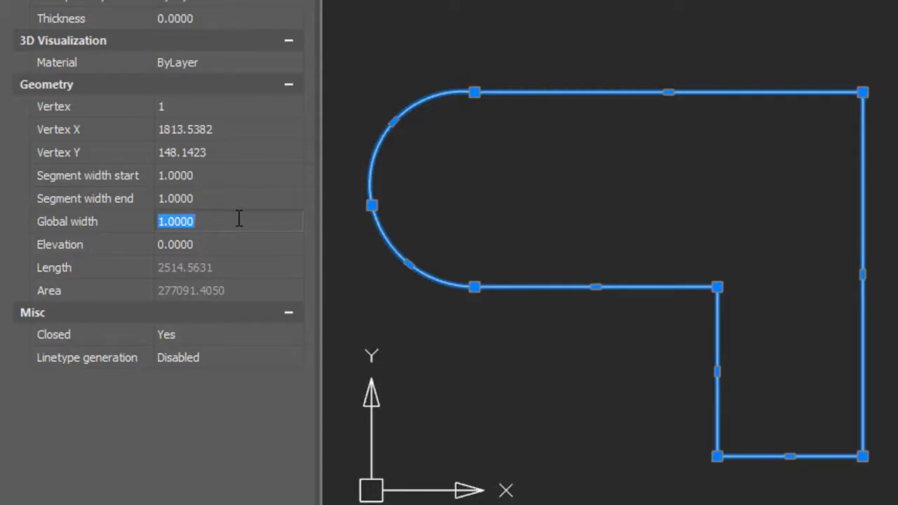
text(50)
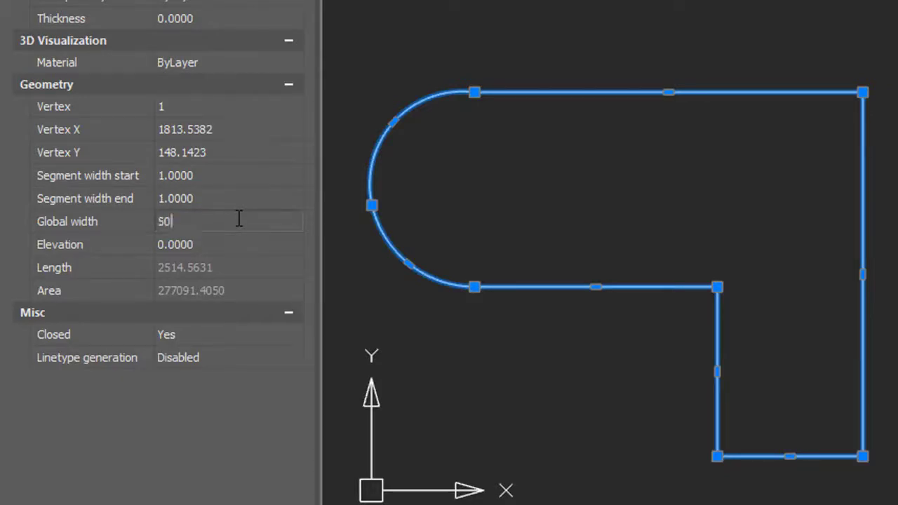
key(Return)
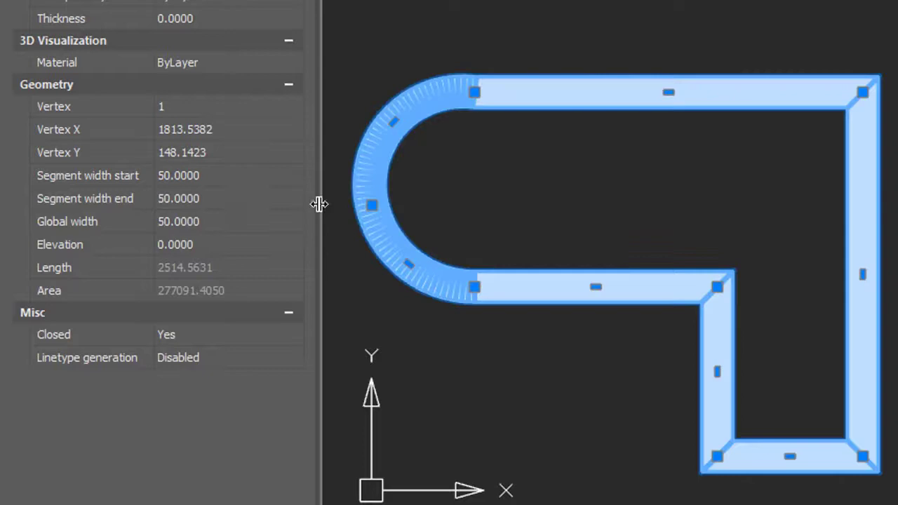
click(262, 197)
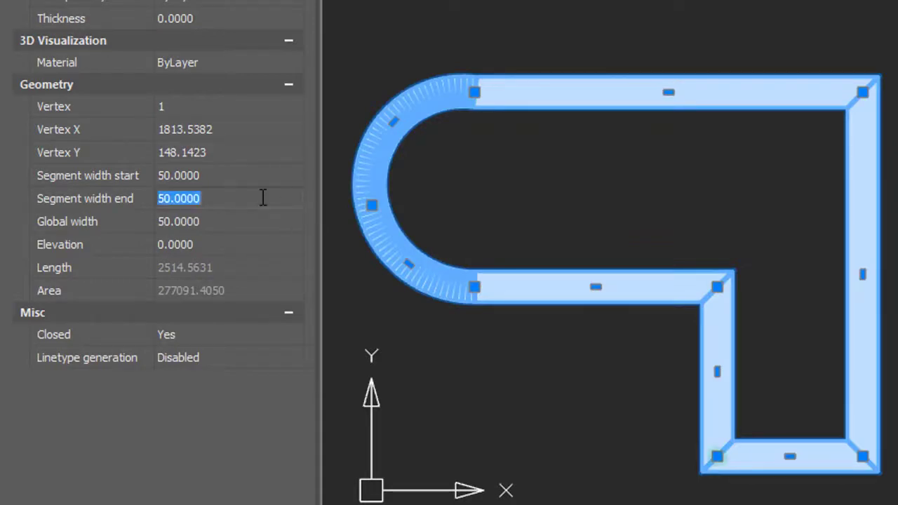
click(260, 215)
text(1.0000)
key(Tab)
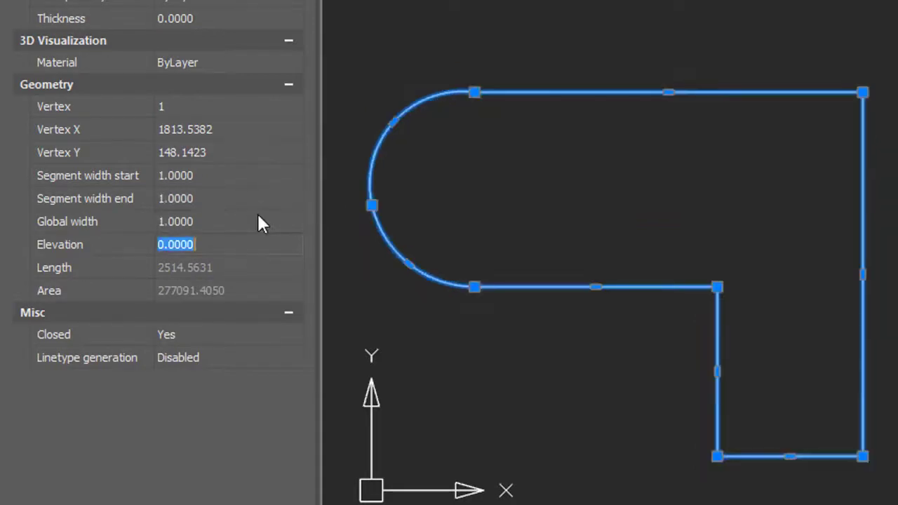
Step: Taper the short vertical edge from start width 10 to end width 40
click(257, 176)
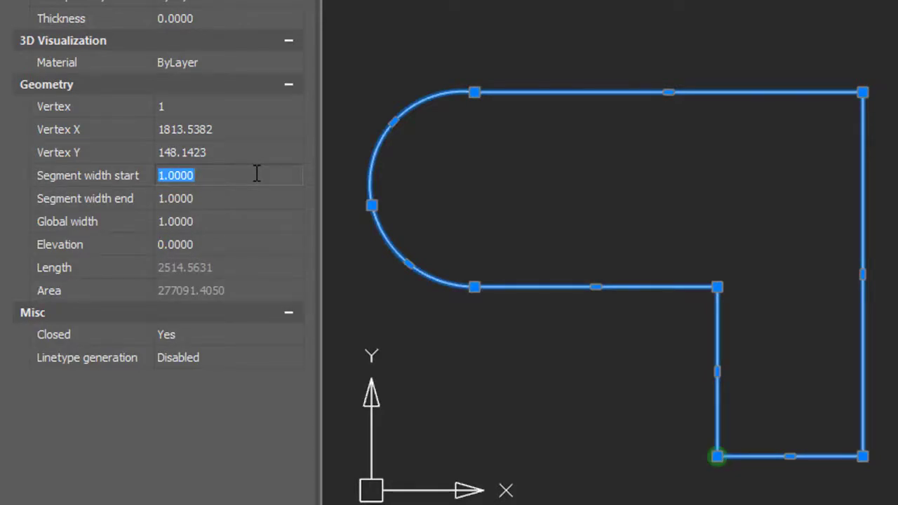
text(10)
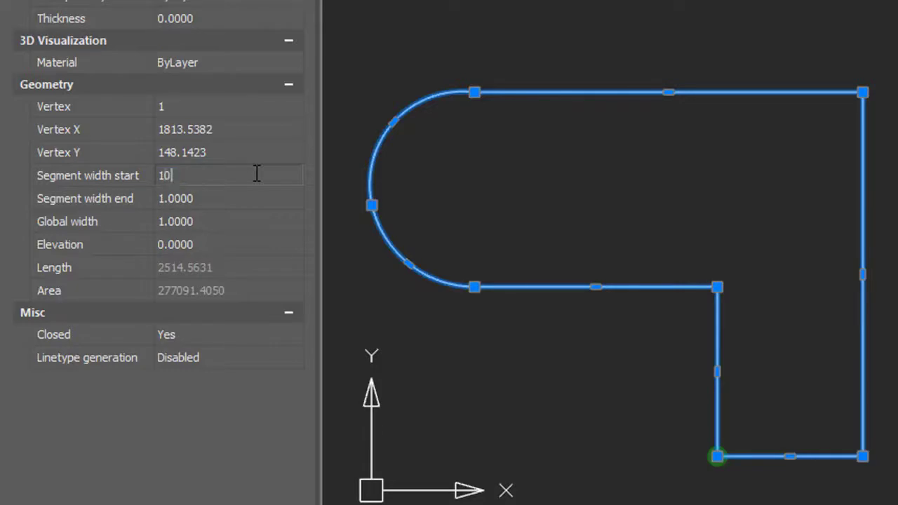
click(259, 190)
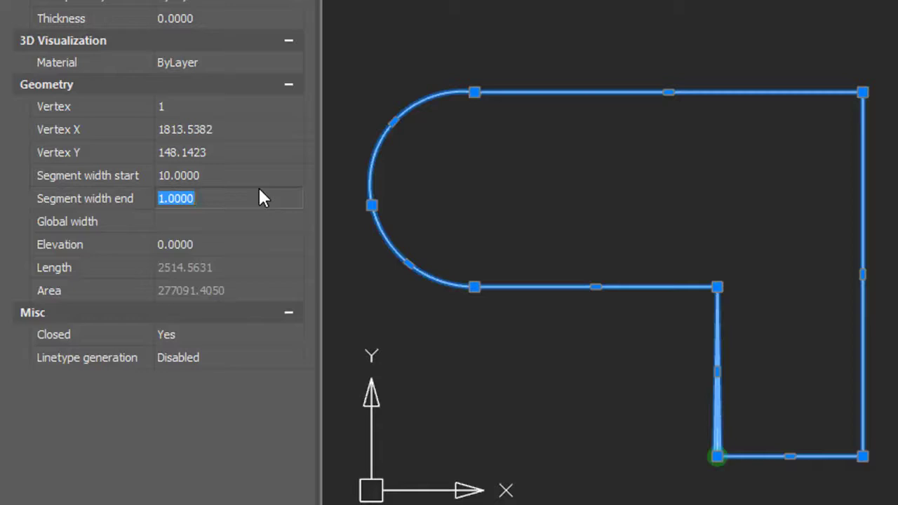
text(40)
key(Return)
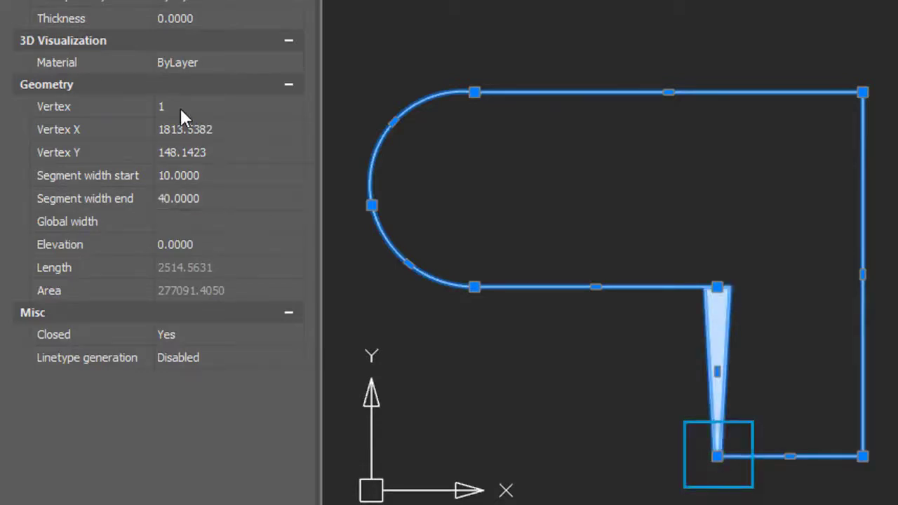
Step: Taper the arc segment at vertex 3 from width 25 to 5, then deselect
click(180, 109)
click(291, 107)
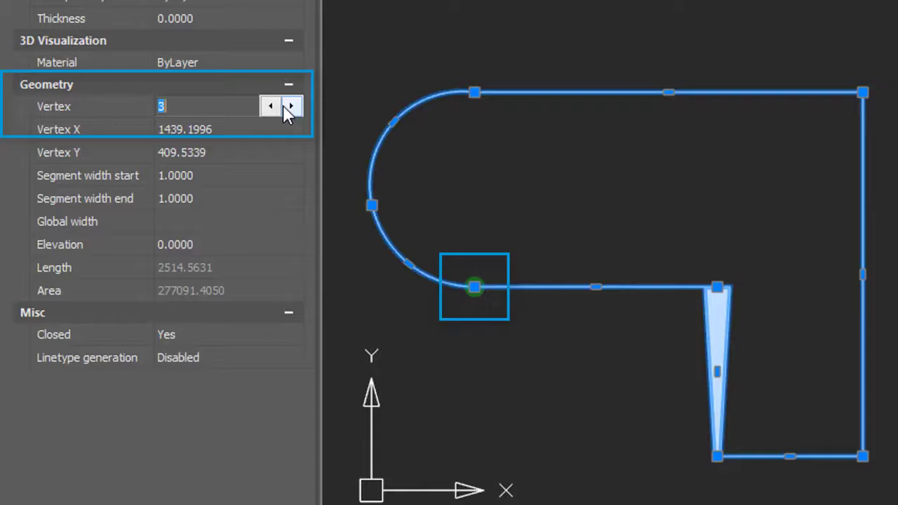
click(252, 177)
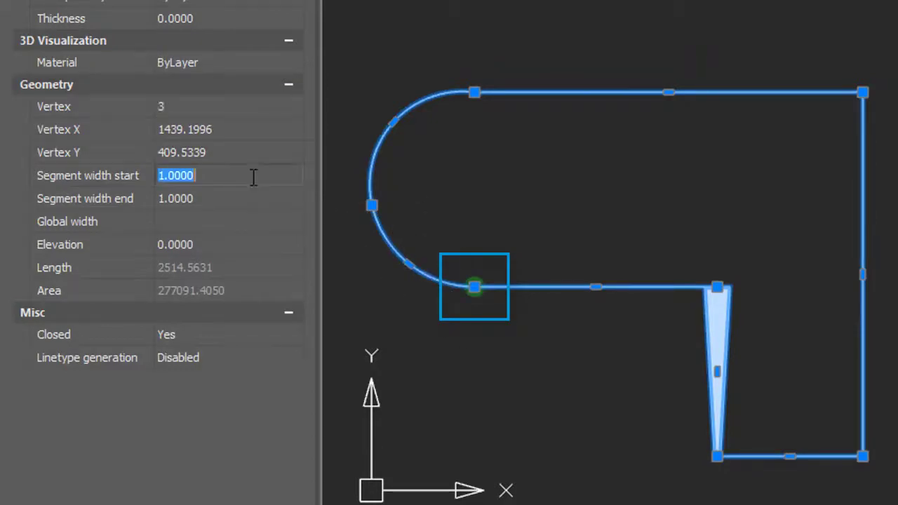
text(25)
key(Tab)
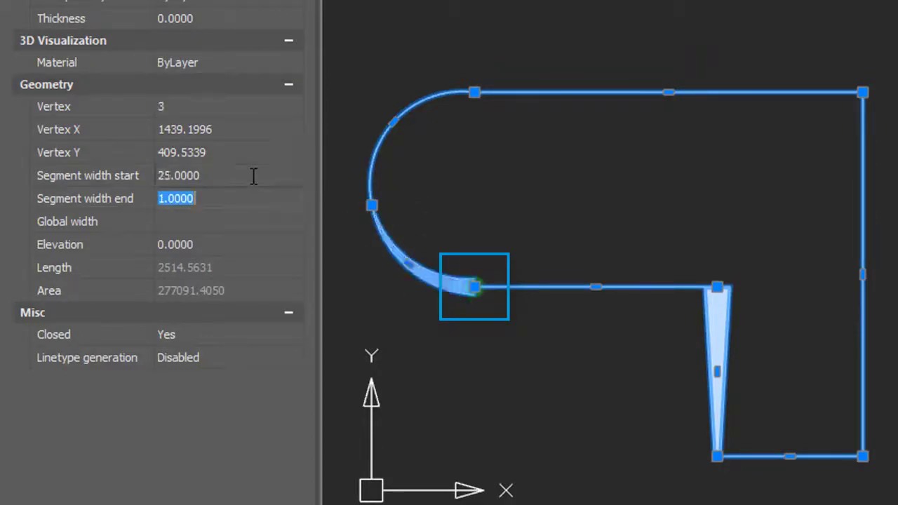
text(5)
key(Return)
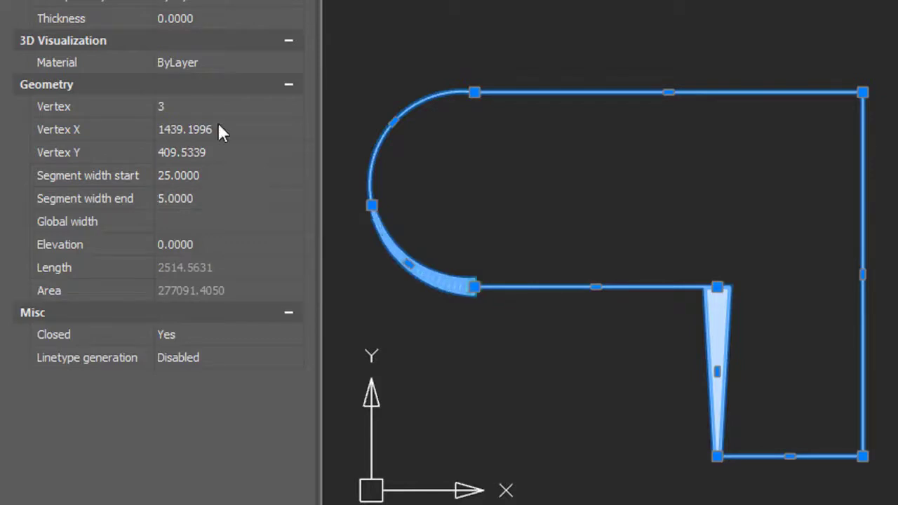
key(Escape)
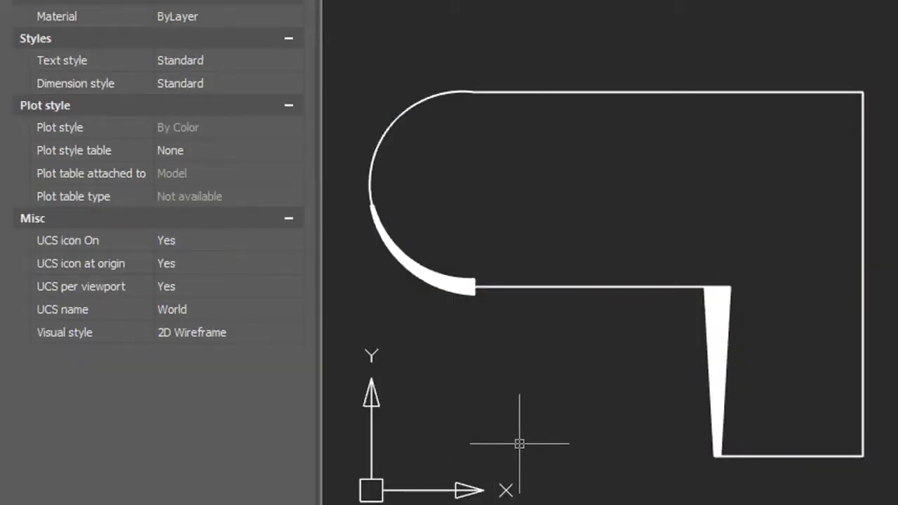
click(547, 287)
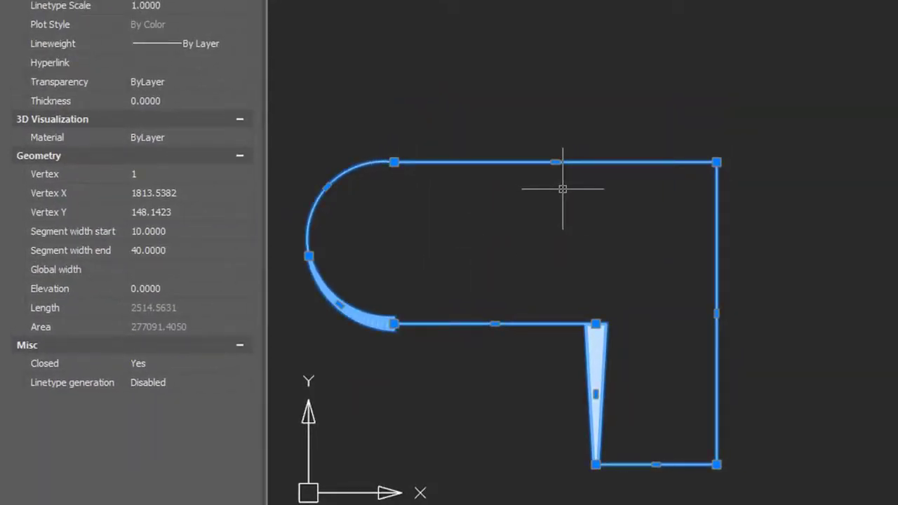
click(555, 162)
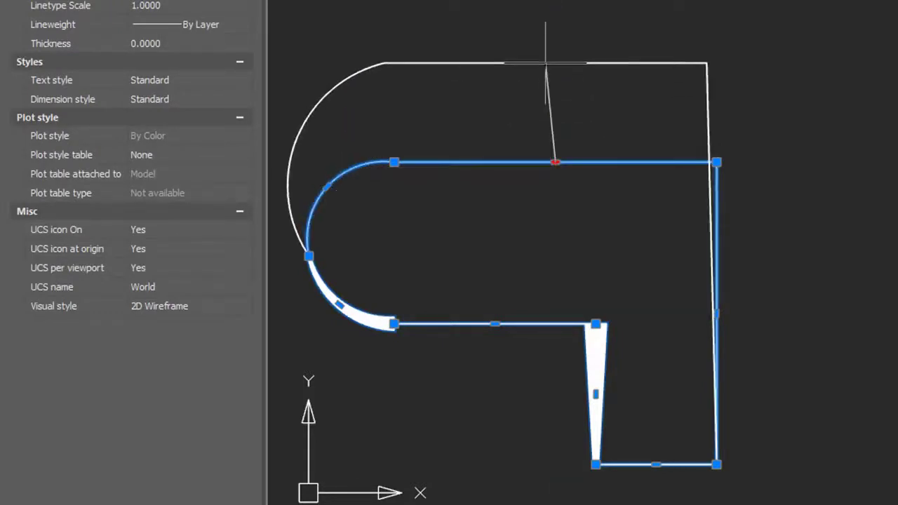
key(Escape)
click(715, 162)
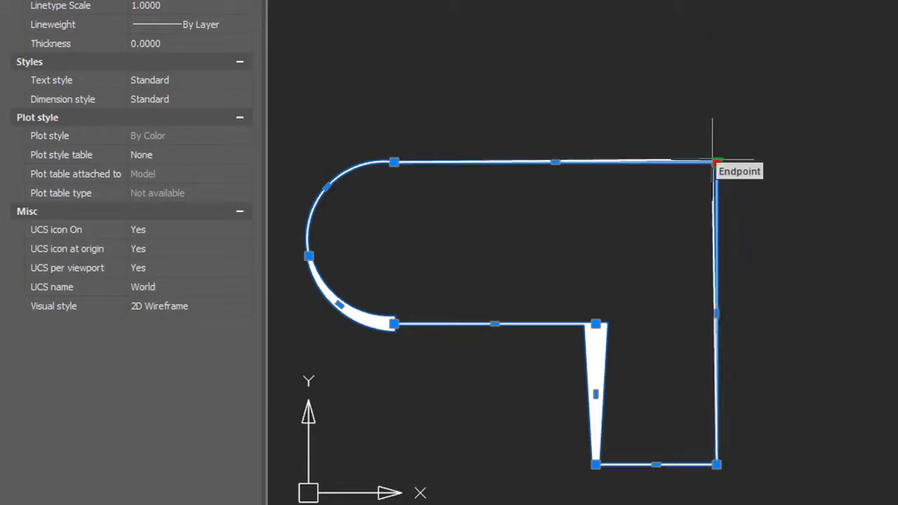
click(716, 162)
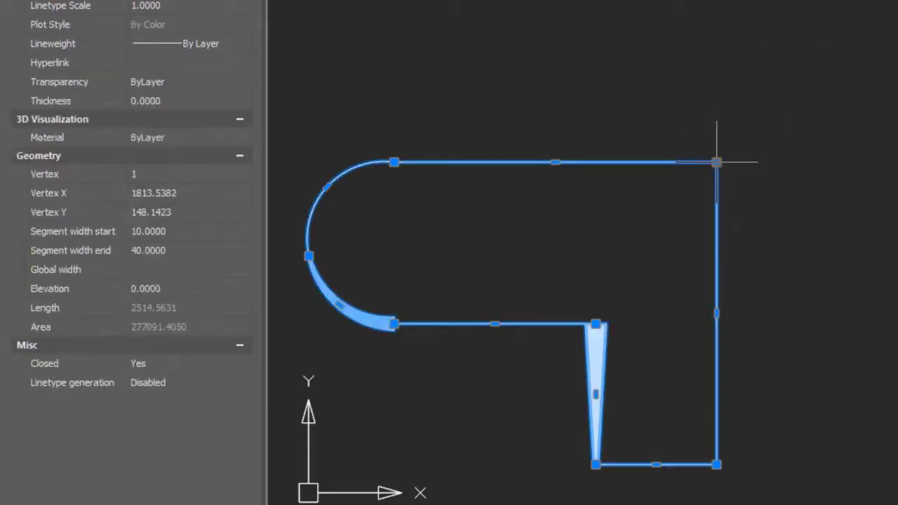
click(327, 186)
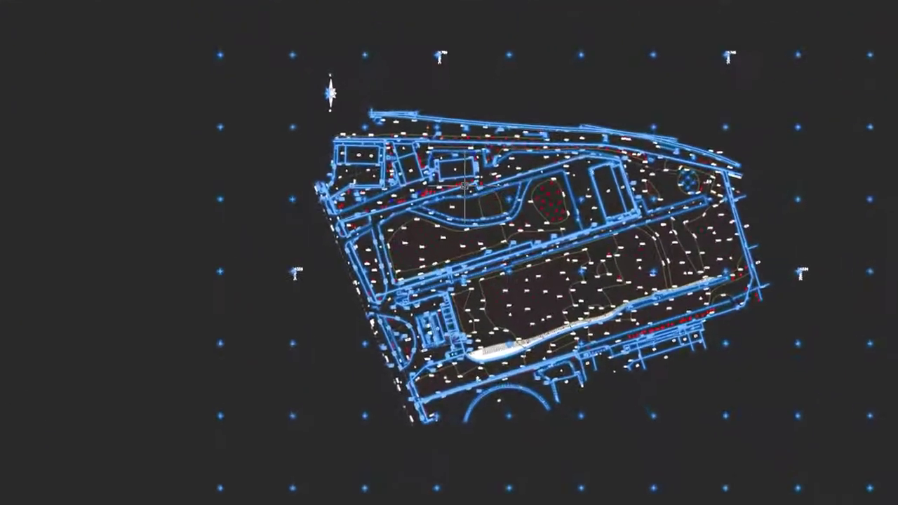
Step: Zoom in on the survey plan and pan to another area
scroll(465, 186, up, 3)
scroll(474, 198, up, 3)
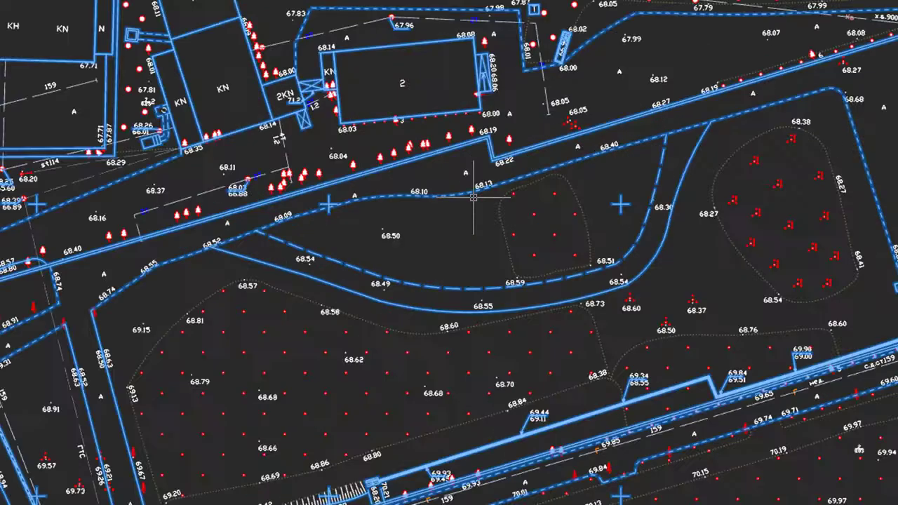
scroll(474, 197, up, 2)
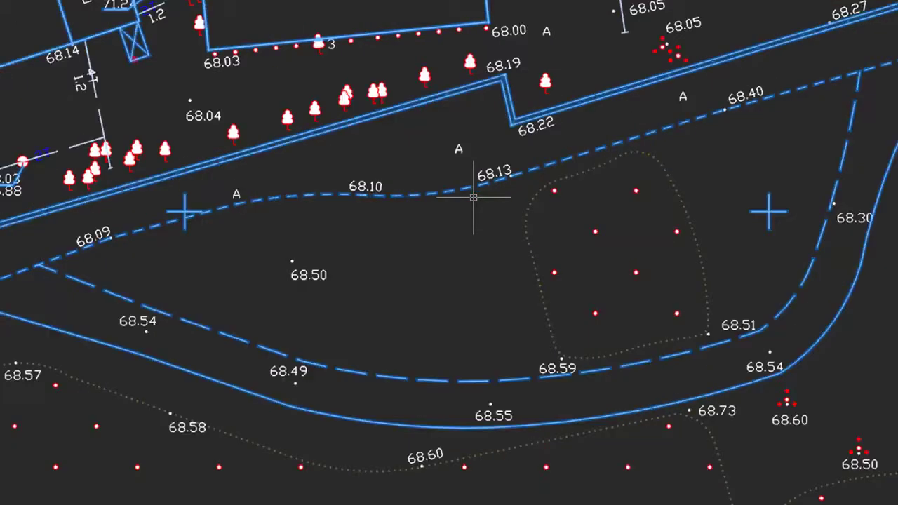
mouse_move(414, 76)
middle_down()
mouse_move(507, 335)
mouse_move(849, 290)
middle_up()
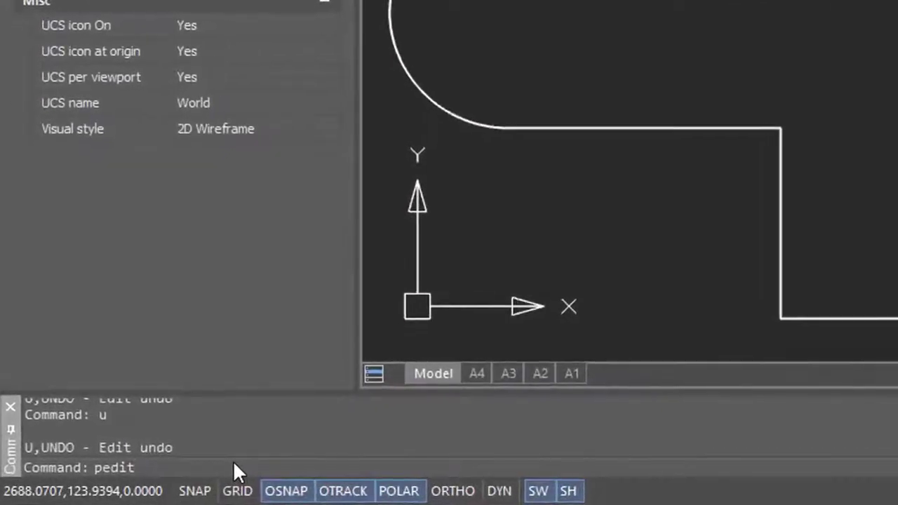
Step: In PEDIT, try Spline, Decurve and Fit with undo each, then Open the polyline
key(Return)
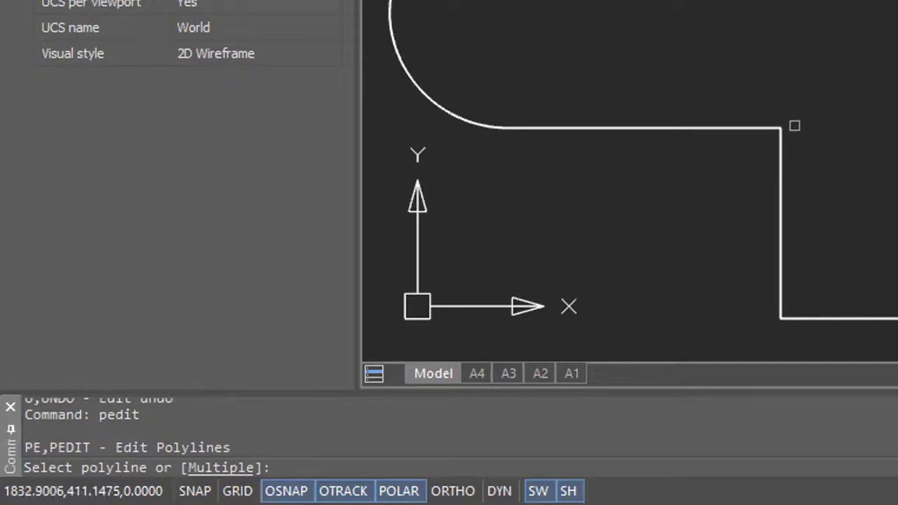
click(783, 146)
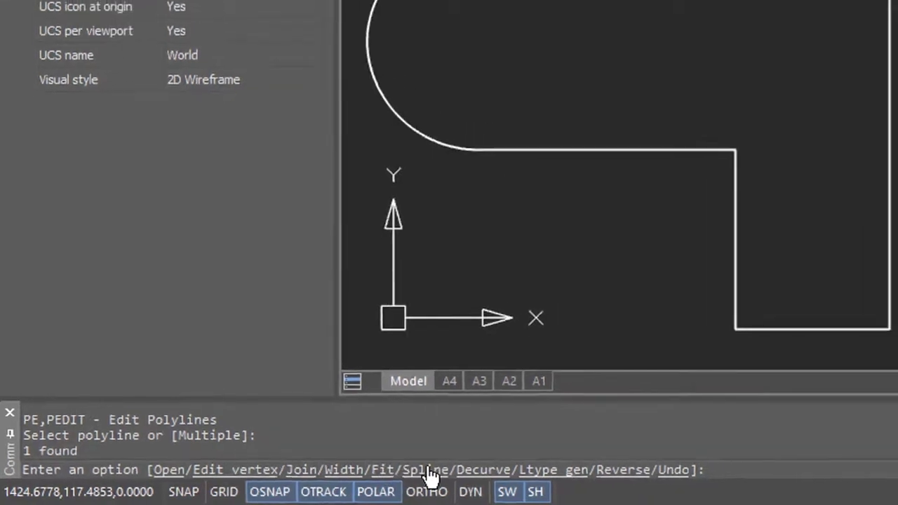
click(346, 478)
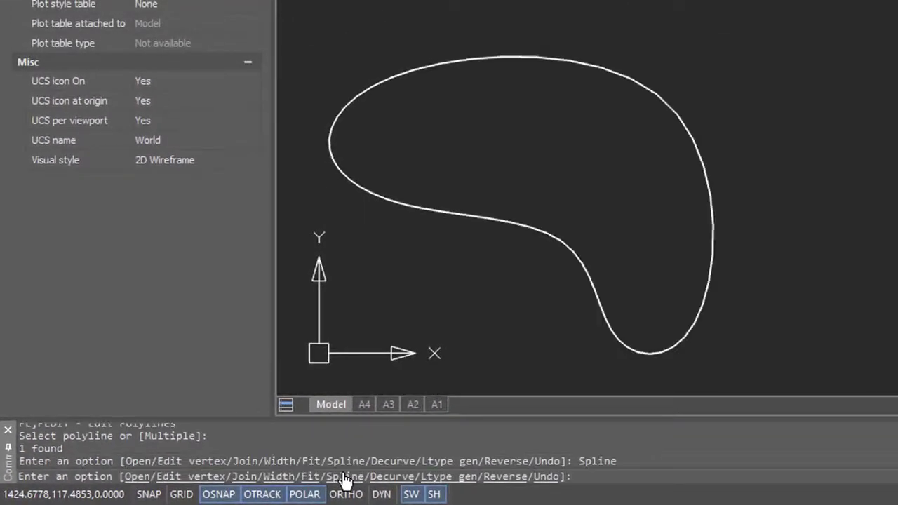
click(541, 478)
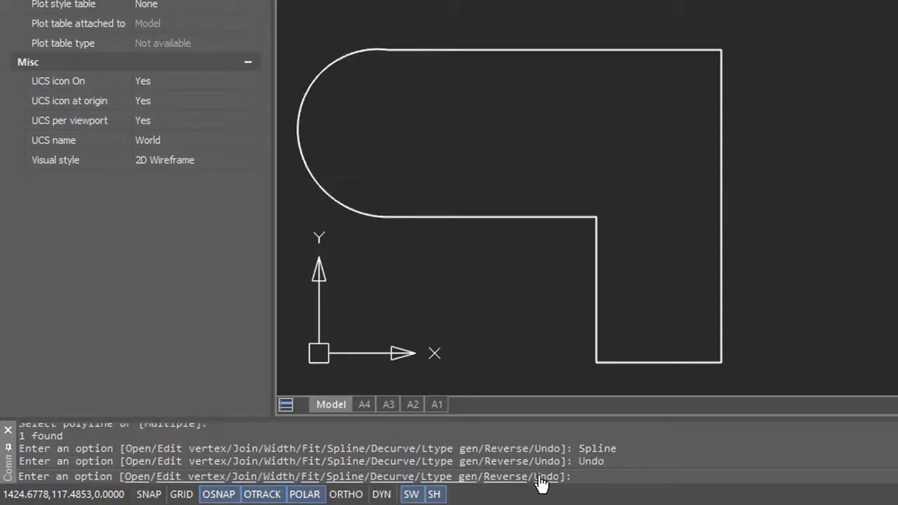
click(396, 478)
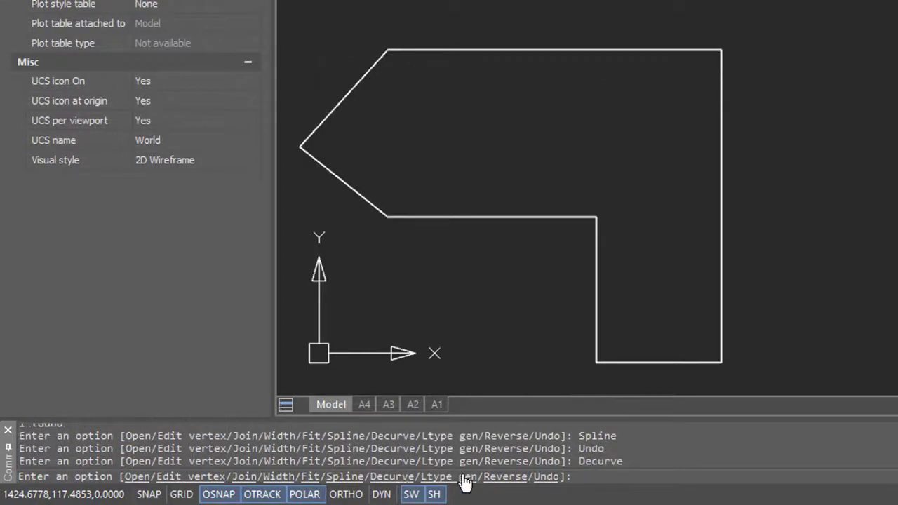
click(548, 479)
click(314, 479)
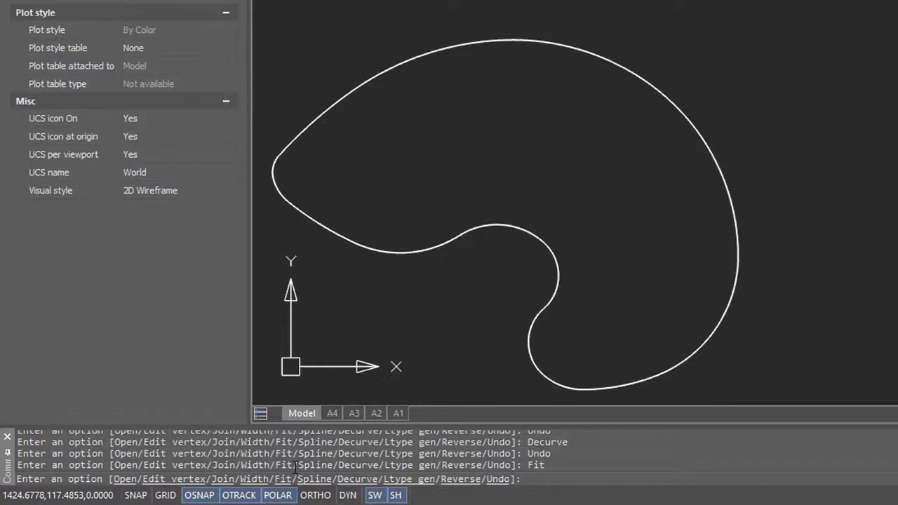
click(513, 479)
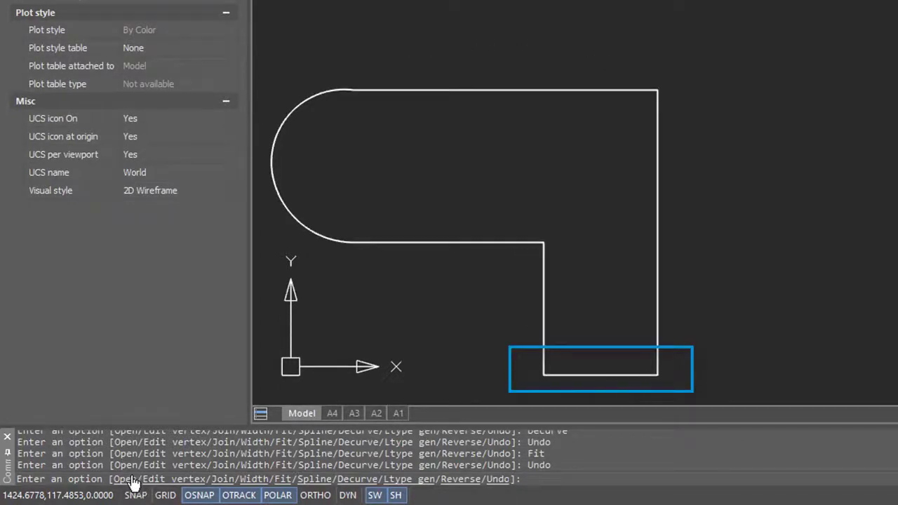
click(131, 478)
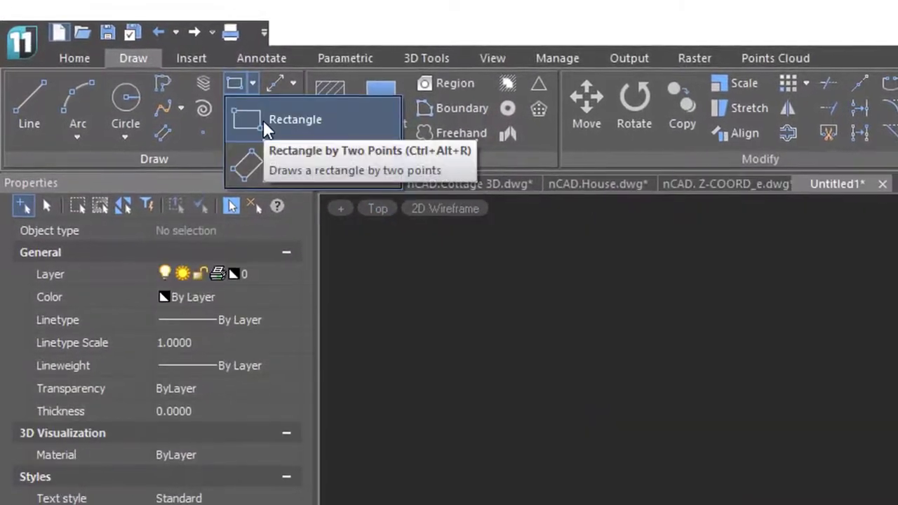
Step: Start a two-corner rectangle and give the hexagon a global width of 4
click(233, 82)
click(594, 400)
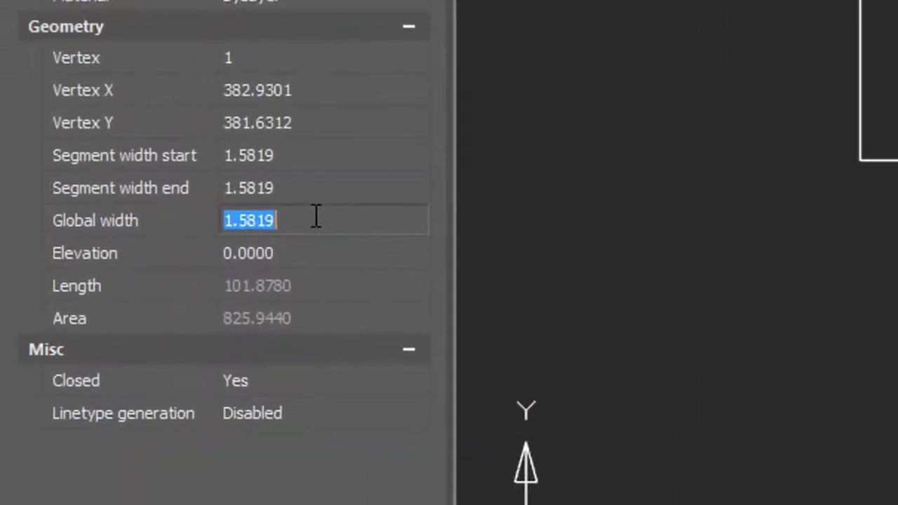
text(4)
key(Return)
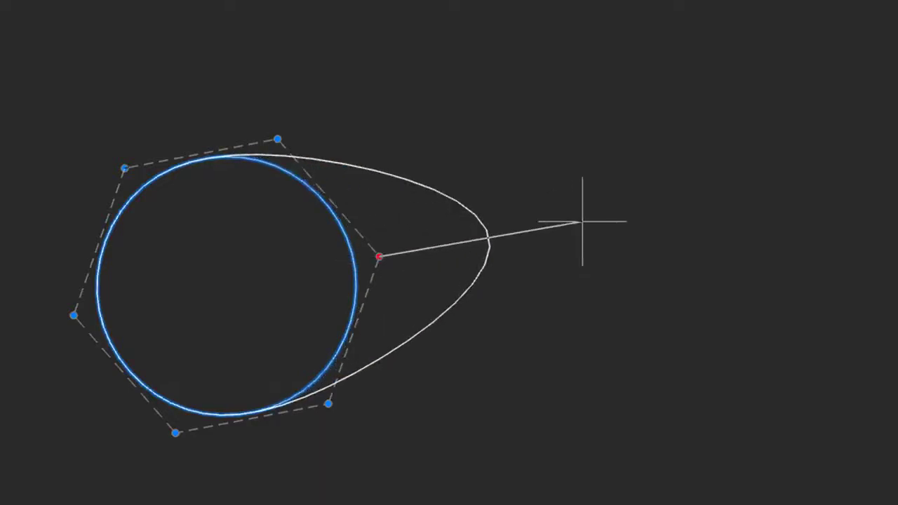
Step: Move the spline's upper and lower control points to form a teardrop
click(615, 209)
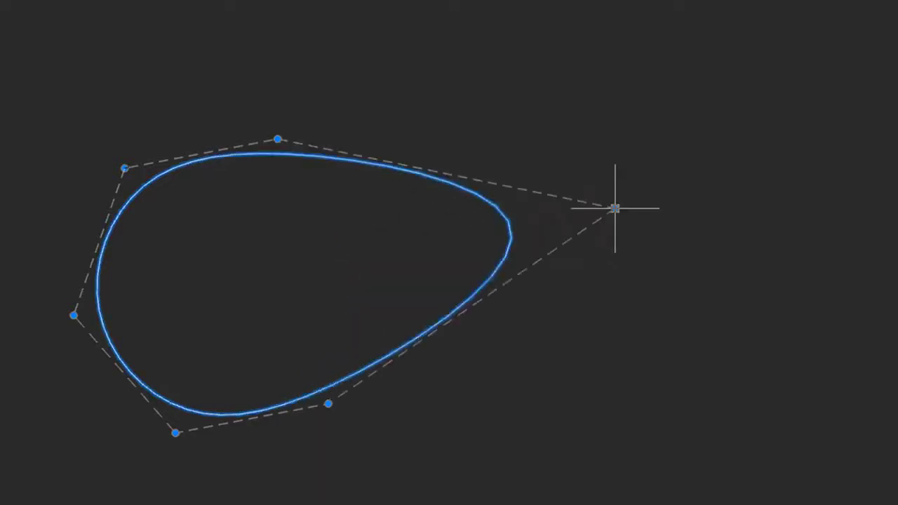
click(329, 404)
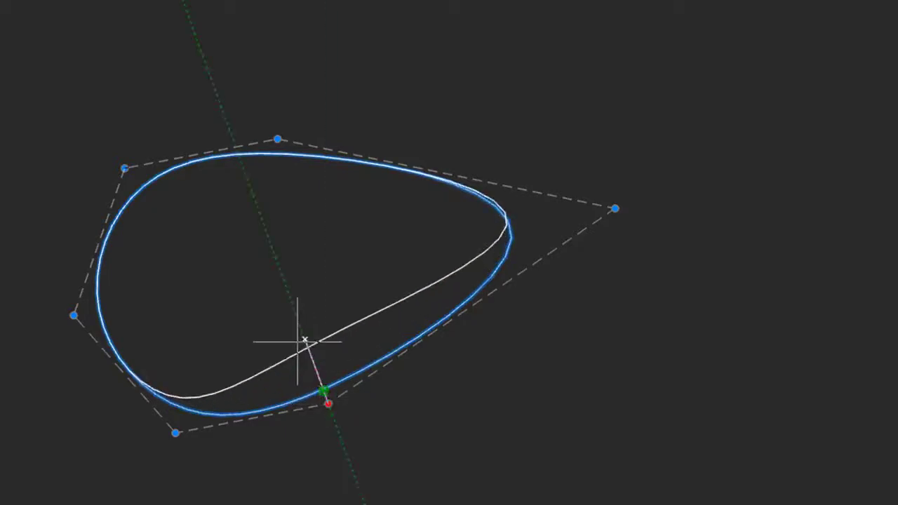
click(253, 247)
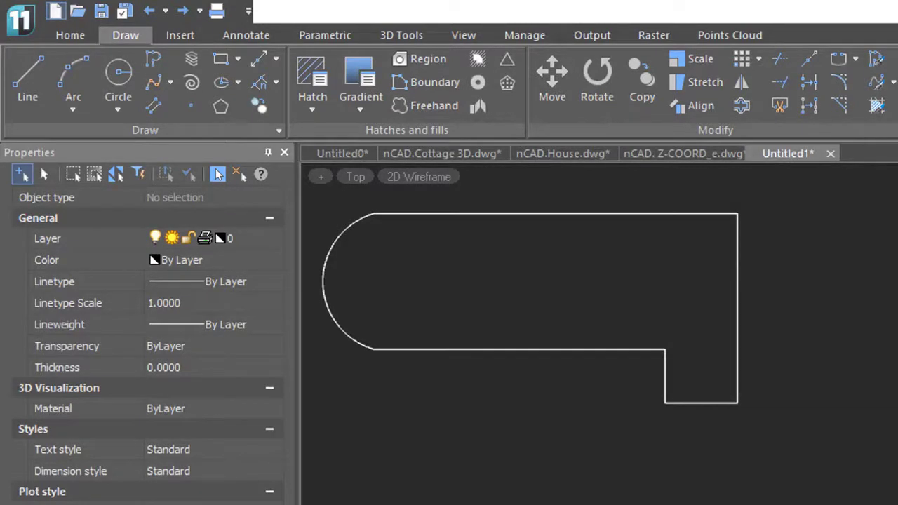
Step: Run PEDIT in Multiple mode and window-select the seven outline pieces
text(pe)
text(dit)
key(Return)
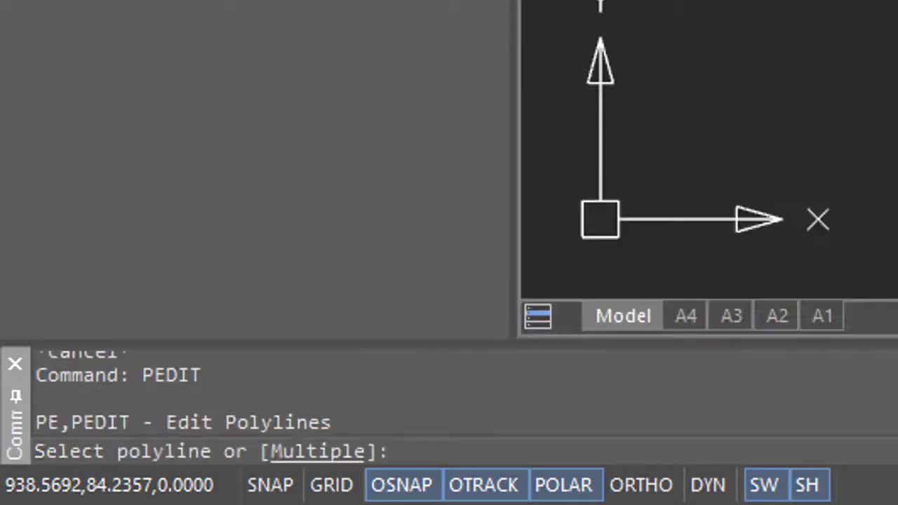
click(442, 456)
text(m)
key(Return)
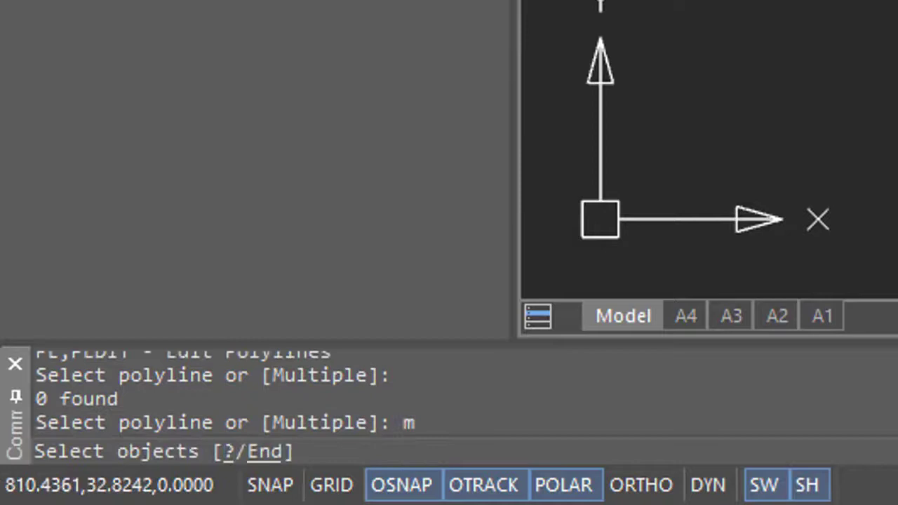
text(w)
key(Return)
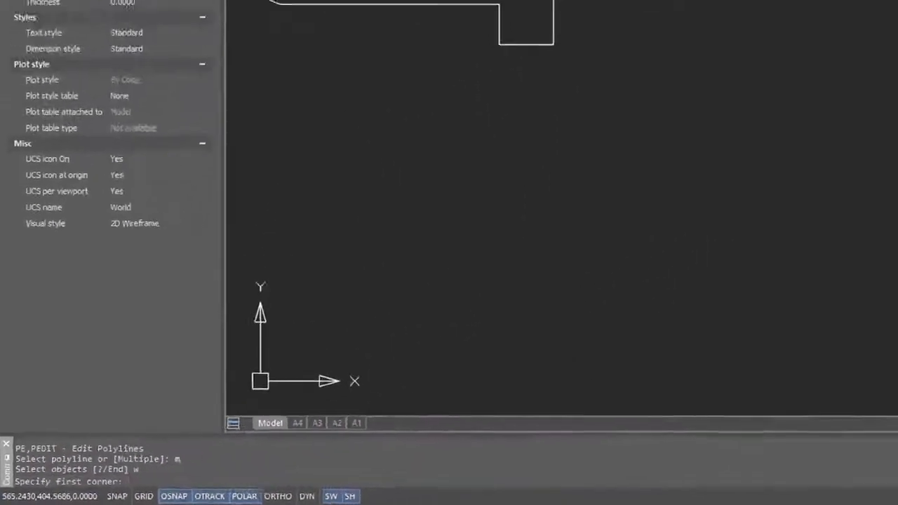
click(199, 16)
click(470, 141)
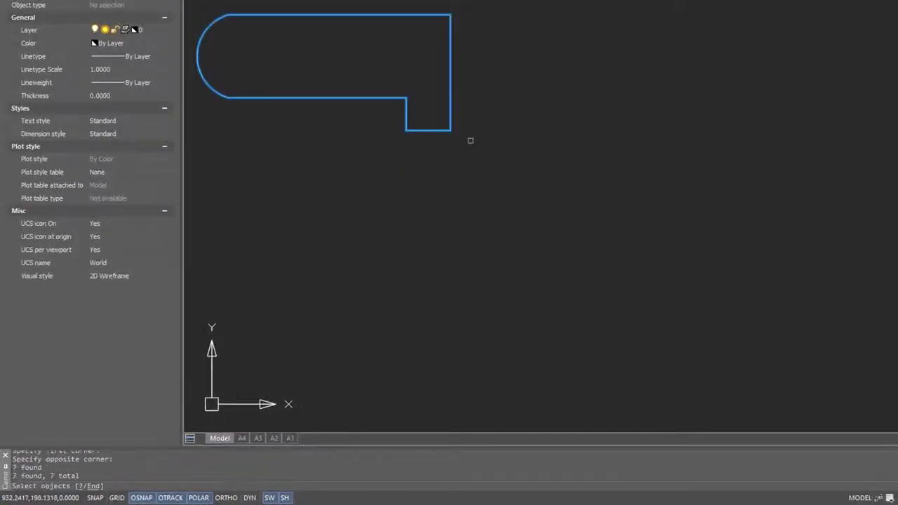
key(Return)
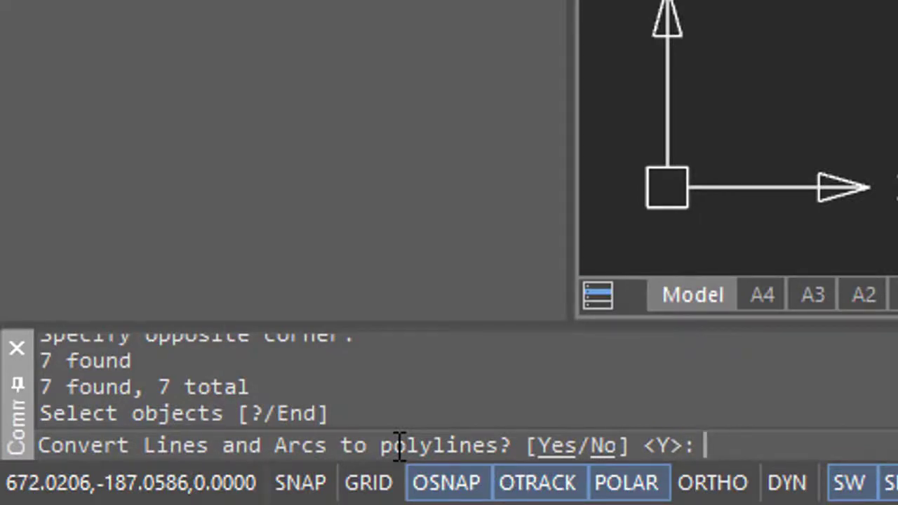
Step: Convert the lines and arc to polylines and Join them into one
text(y)
key(Return)
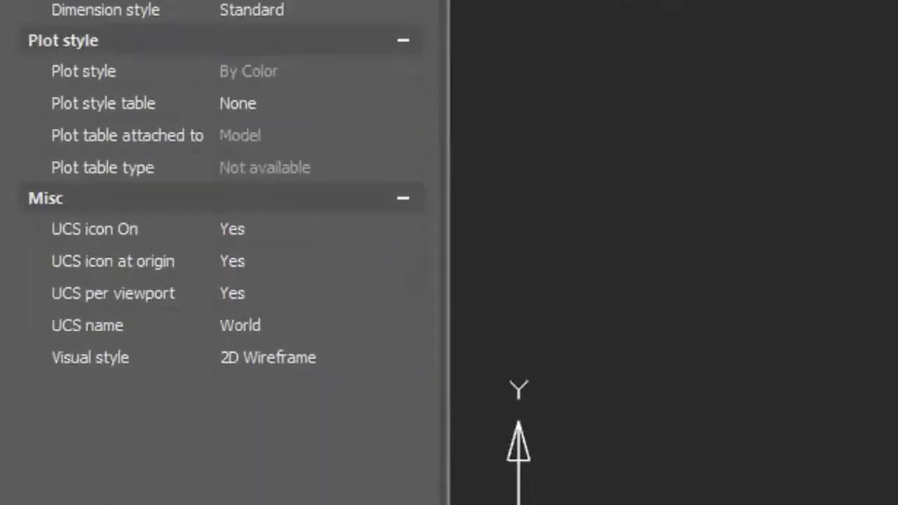
click(855, 303)
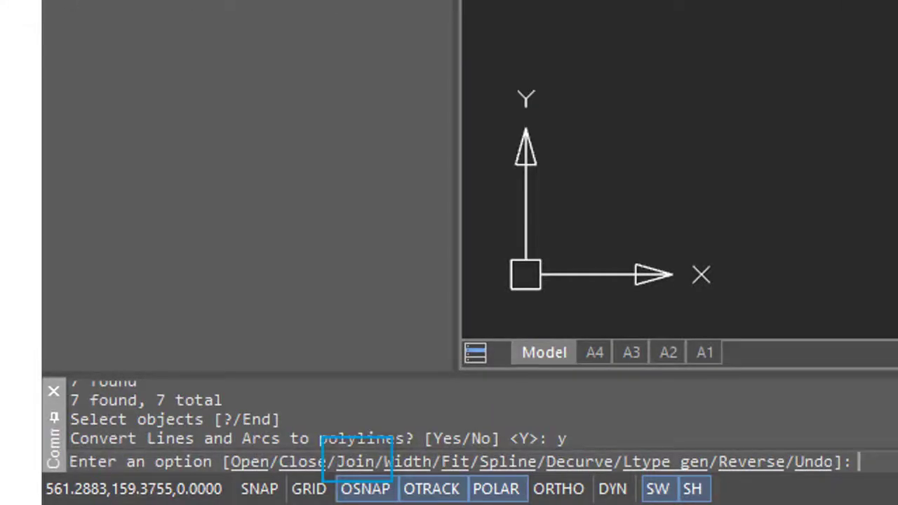
text(j)
key(Return)
key(Return)
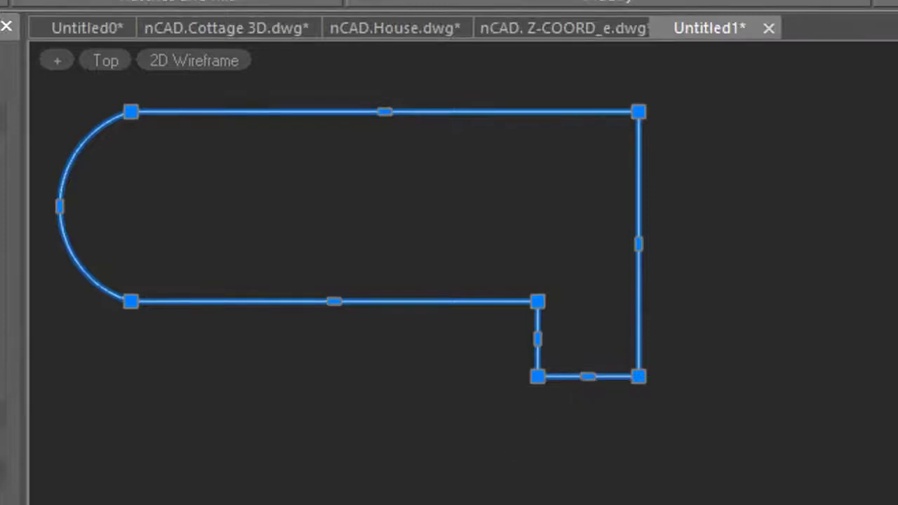